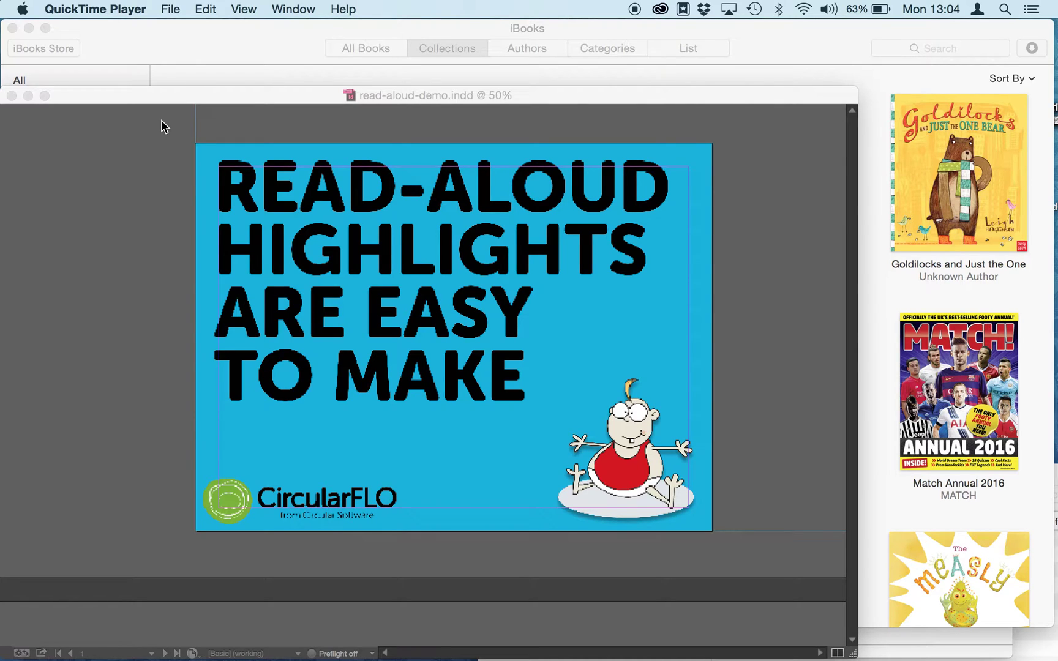
pyautogui.scroll(-10, 428, 419)
# - Draw a large empty text frame within the margins of page 2 of the read-aloud demo document
pyautogui.click(427, 419)
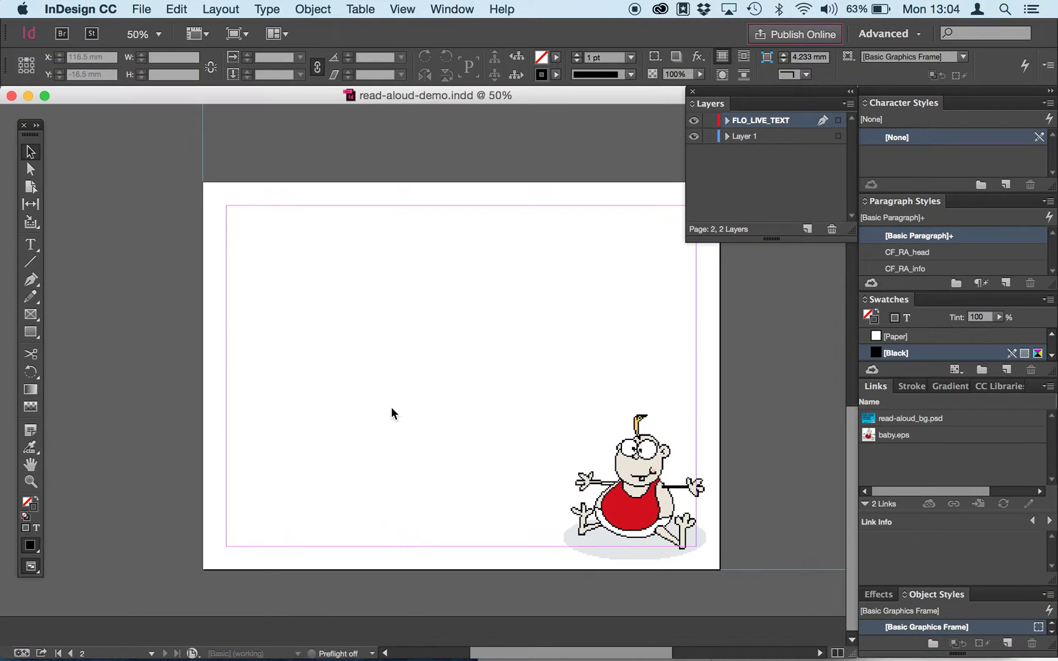
pyautogui.click(31, 245)
pyautogui.moveTo(246, 221); pyautogui.dragTo(696, 547)
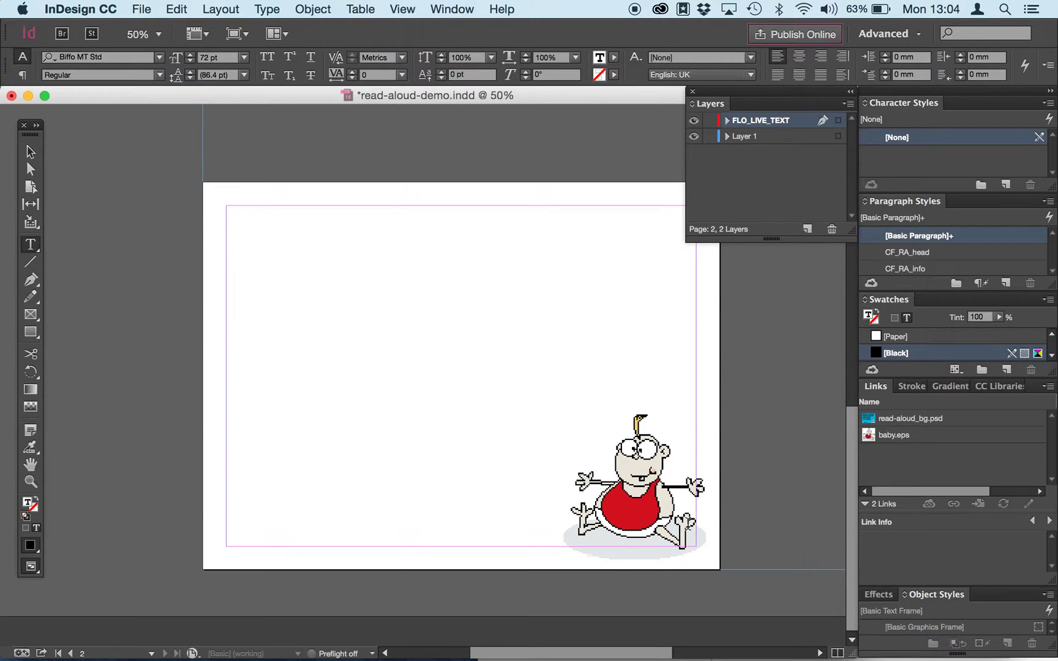
pyautogui.write('I')
pyautogui.write("'m")
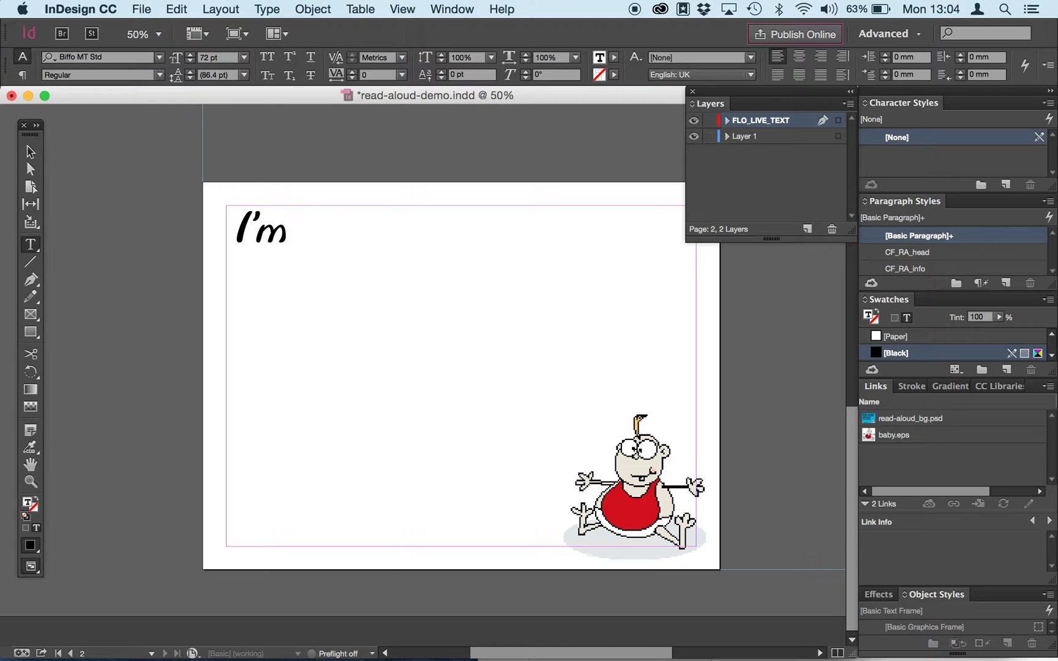
pyautogui.write(' just going')
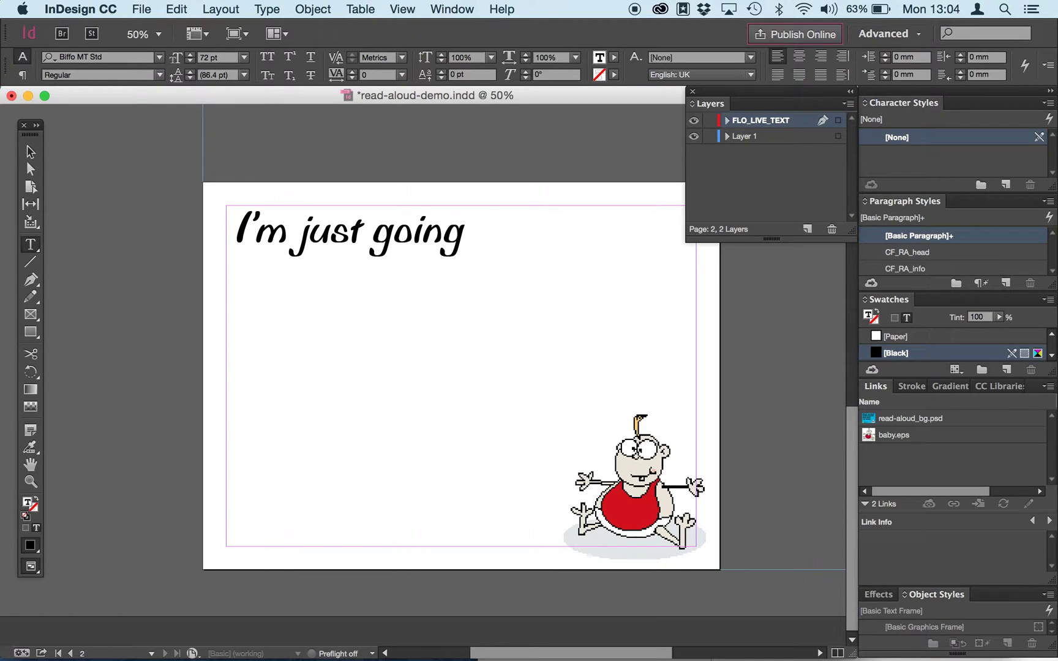
pyautogui.write(' to show you')
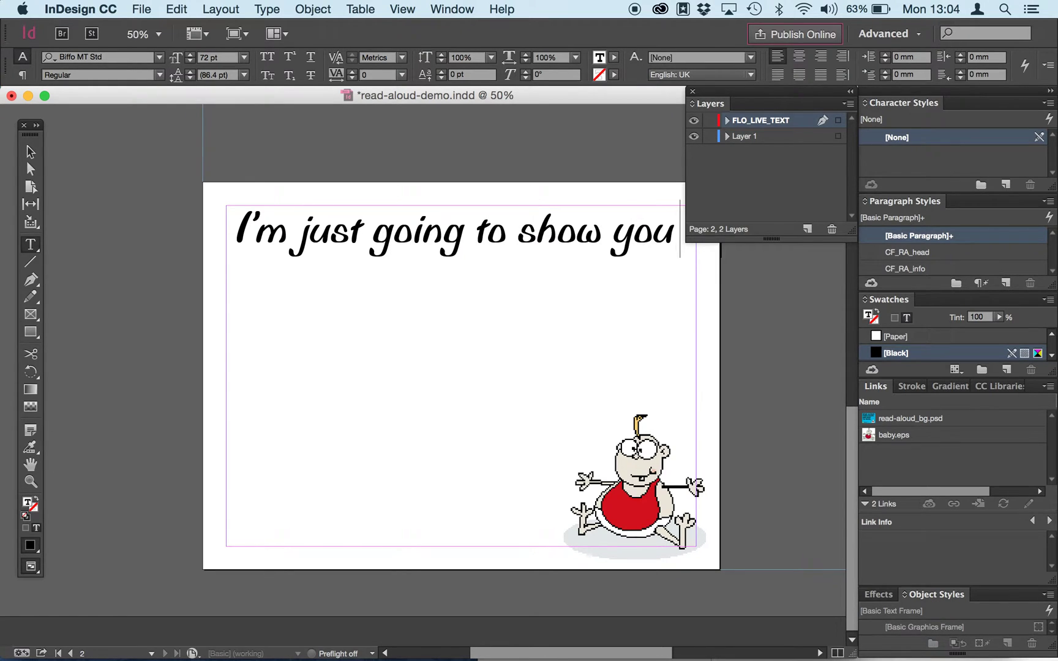
pyautogui.write(' how easy it is to make r')
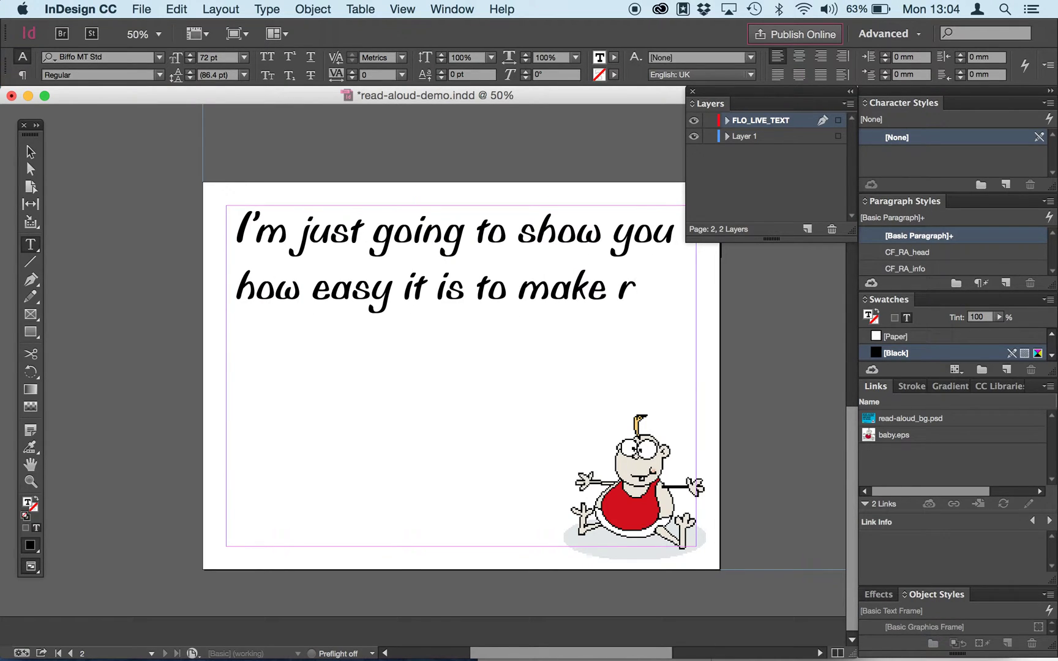
pyautogui.write('ead-alo')
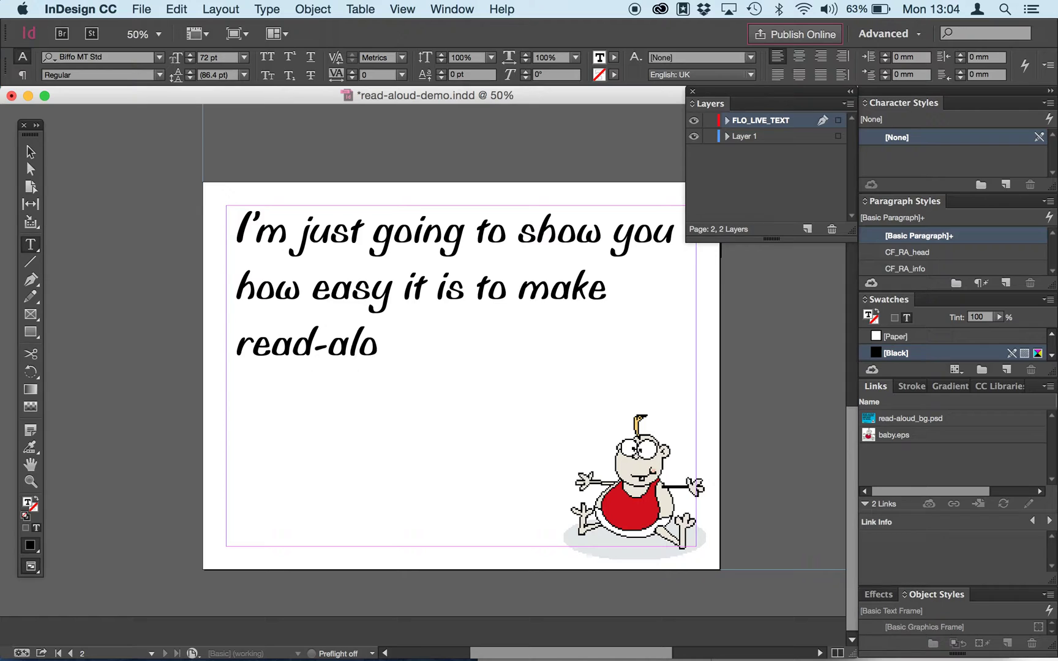
pyautogui.write('ud text hi')
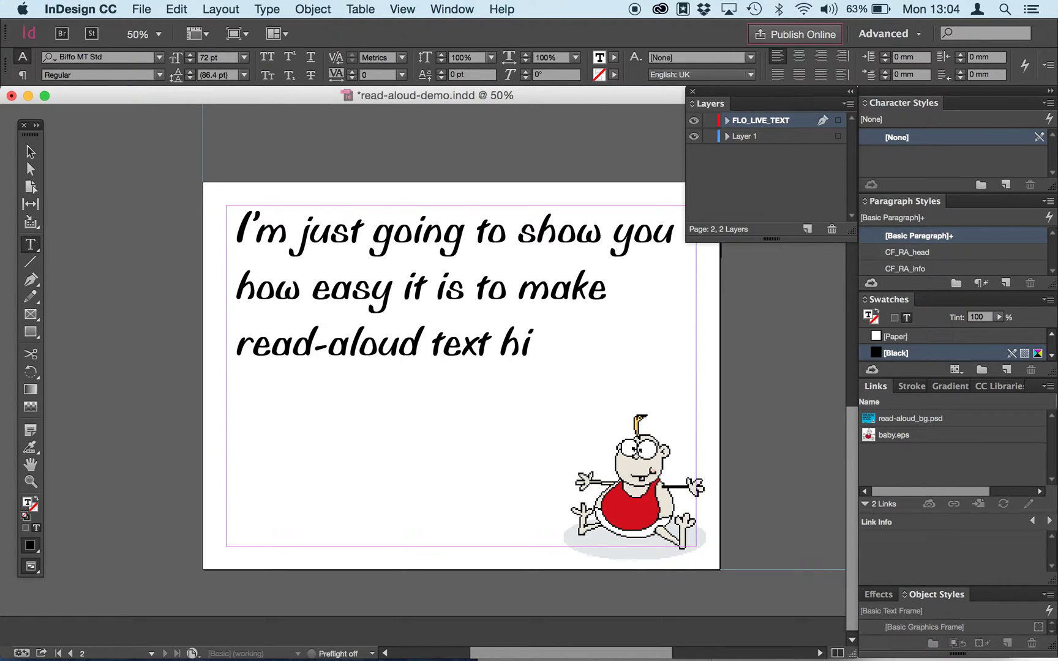
pyautogui.write('ghlights us')
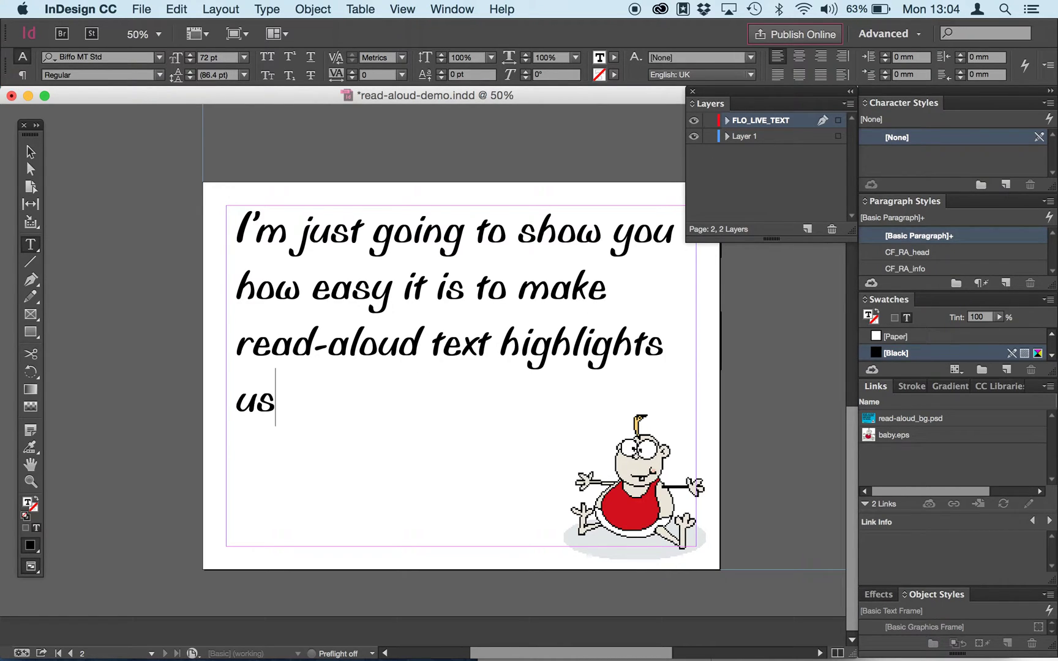
pyautogui.write('ing CircularFLO.')
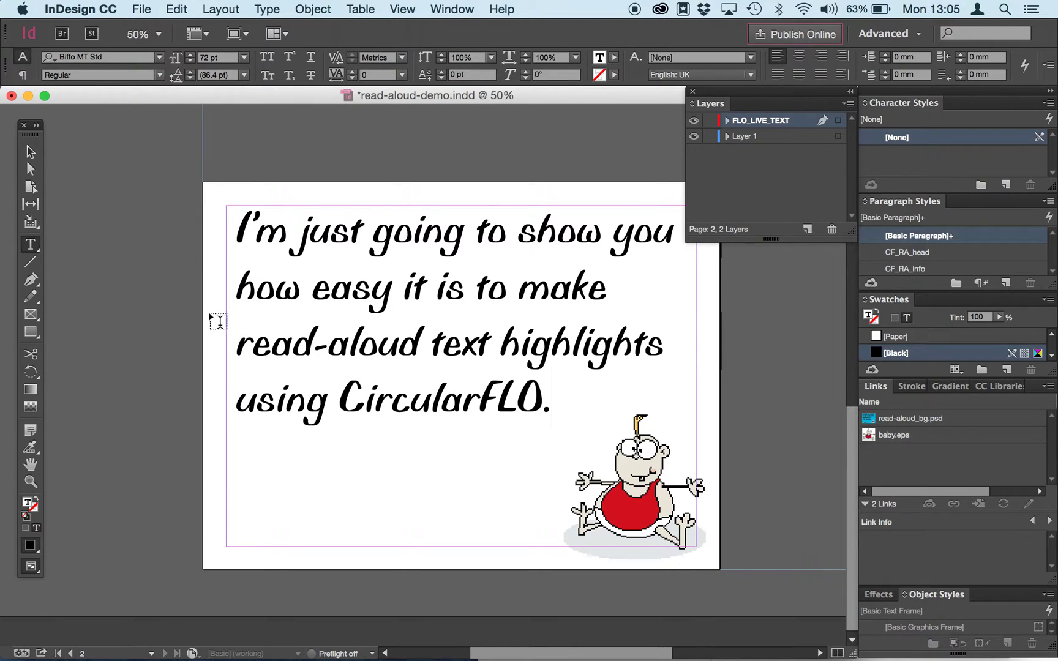
# - Select the frame holding the CircularFLO read-aloud highlights sentence
pyautogui.click(31, 151)
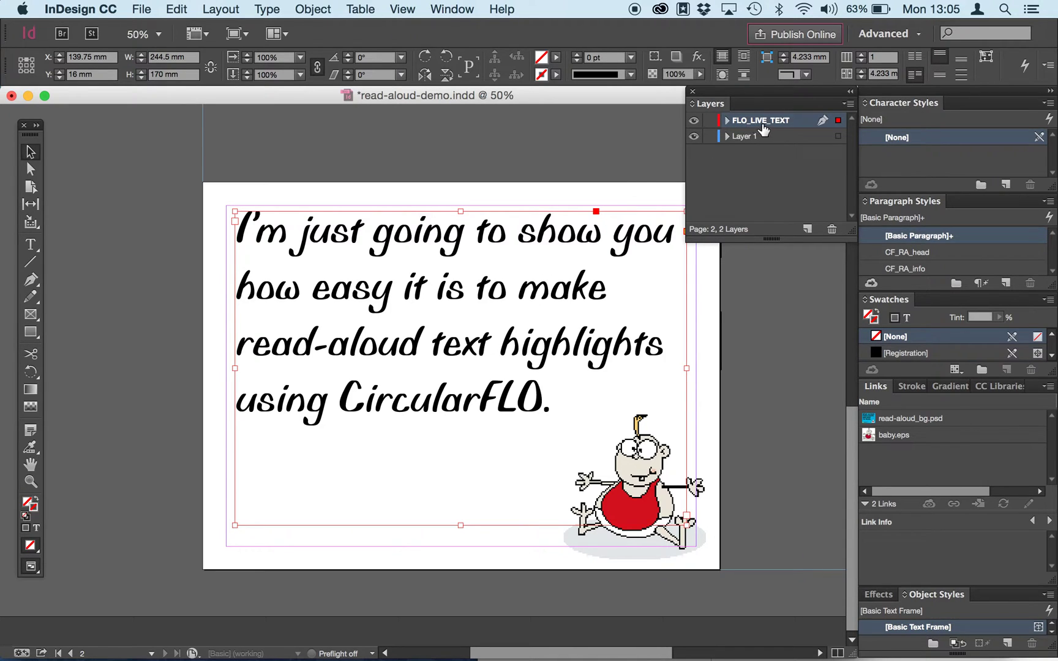
# - Rotate the sentence frame about 3 degrees and reselect it
pyautogui.moveTo(230, 204); pyautogui.dragTo(223, 223)
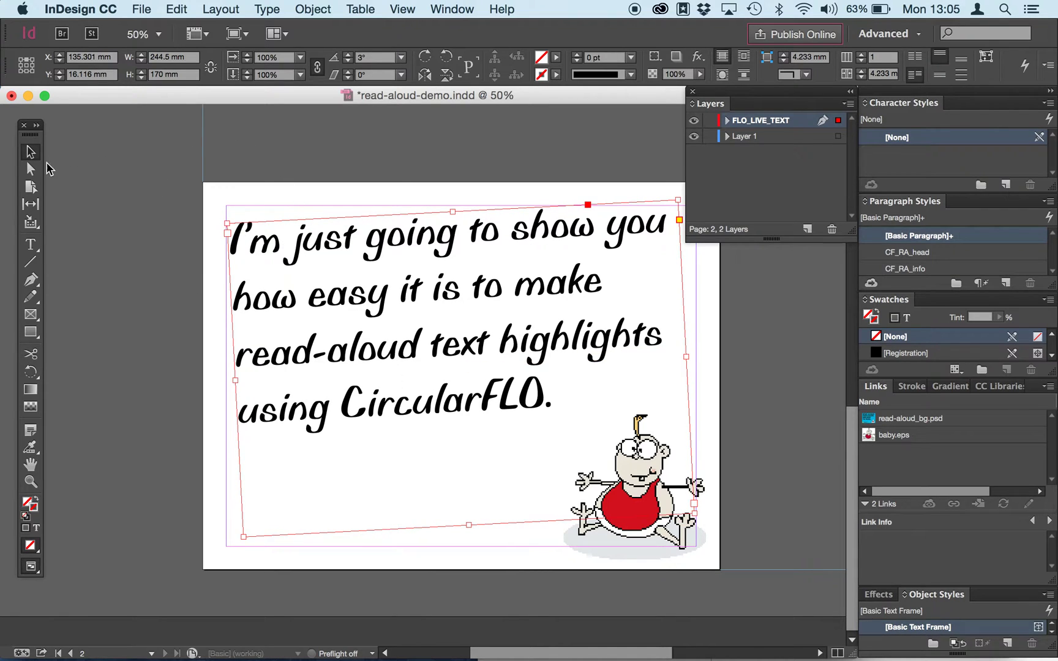
pyautogui.click(116, 231)
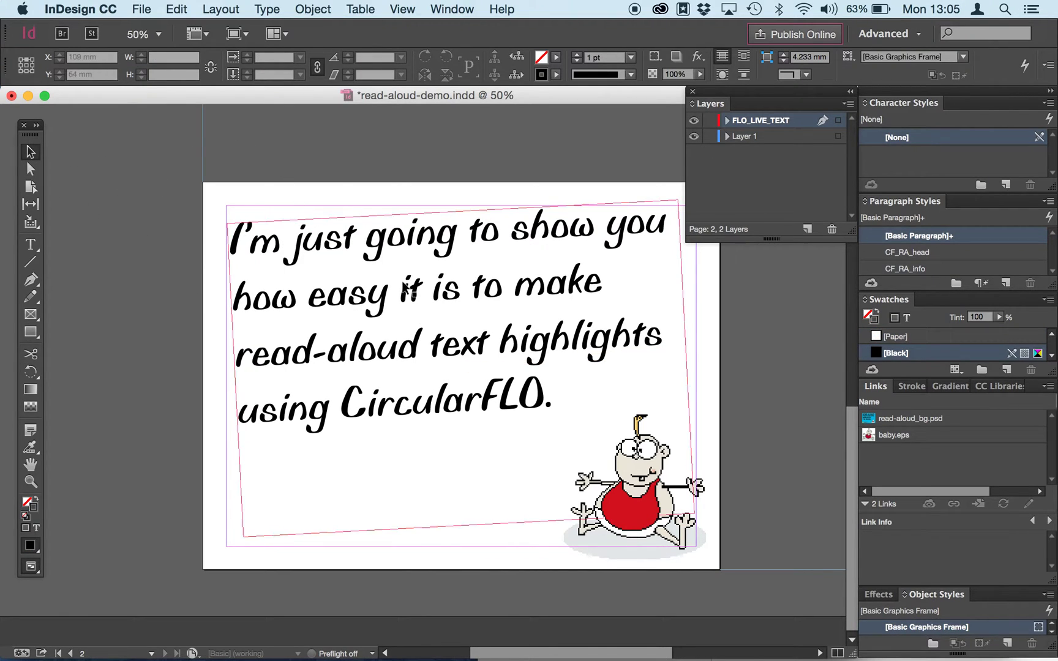
pyautogui.click(405, 310)
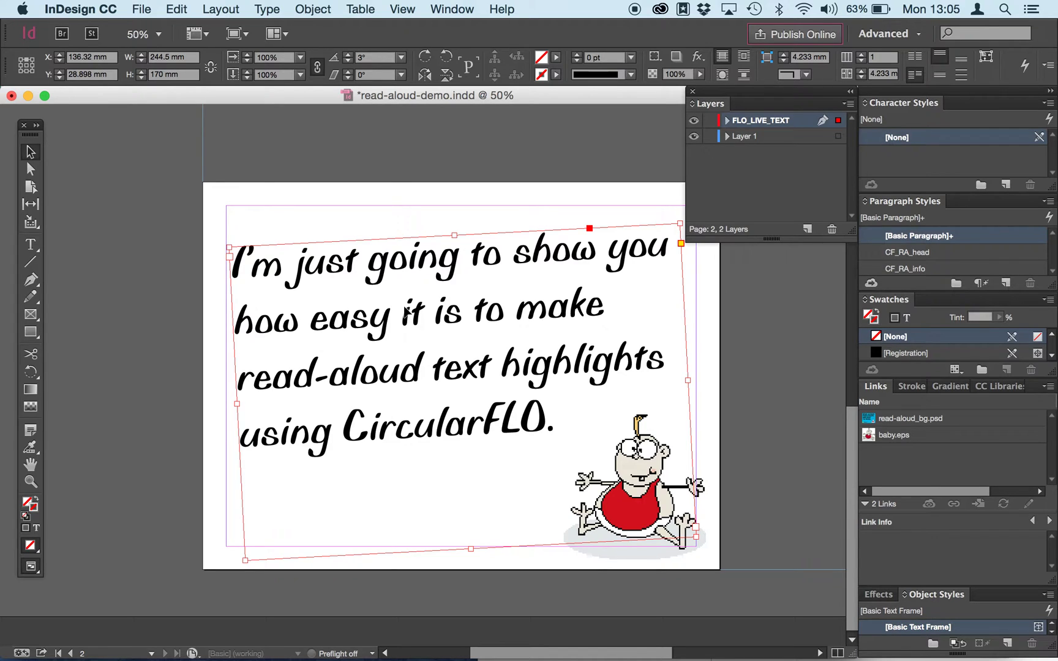
pyautogui.press('super+Tab')
pyautogui.press('super+Tab')
pyautogui.press('super+Tab')
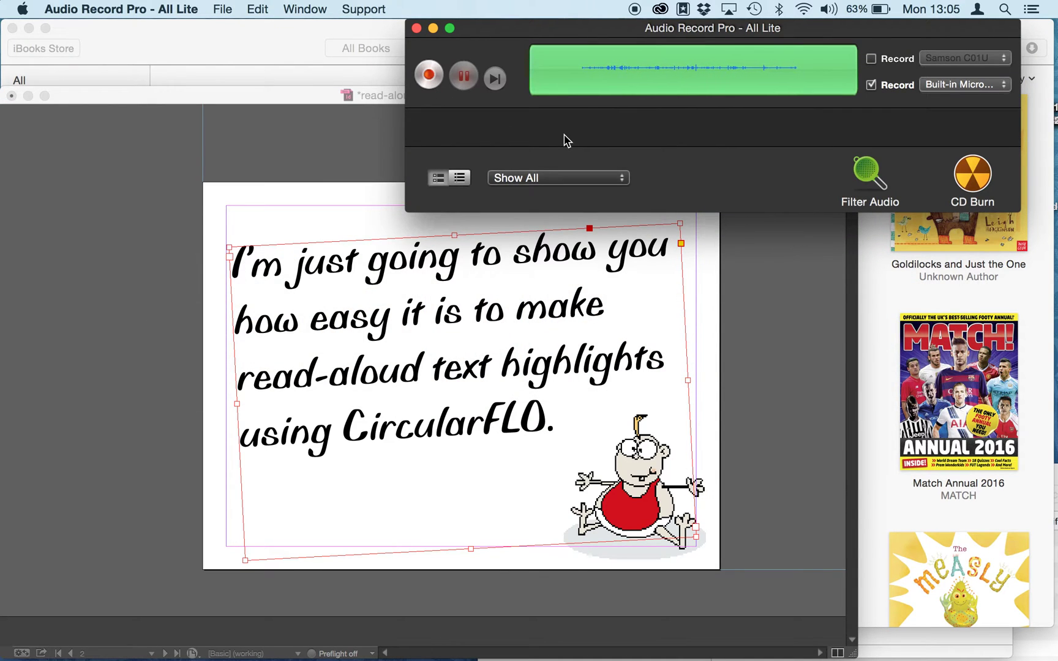
# - Record a 7-second narration of the sentence and dismiss the free-version notice
pyautogui.click(428, 77)
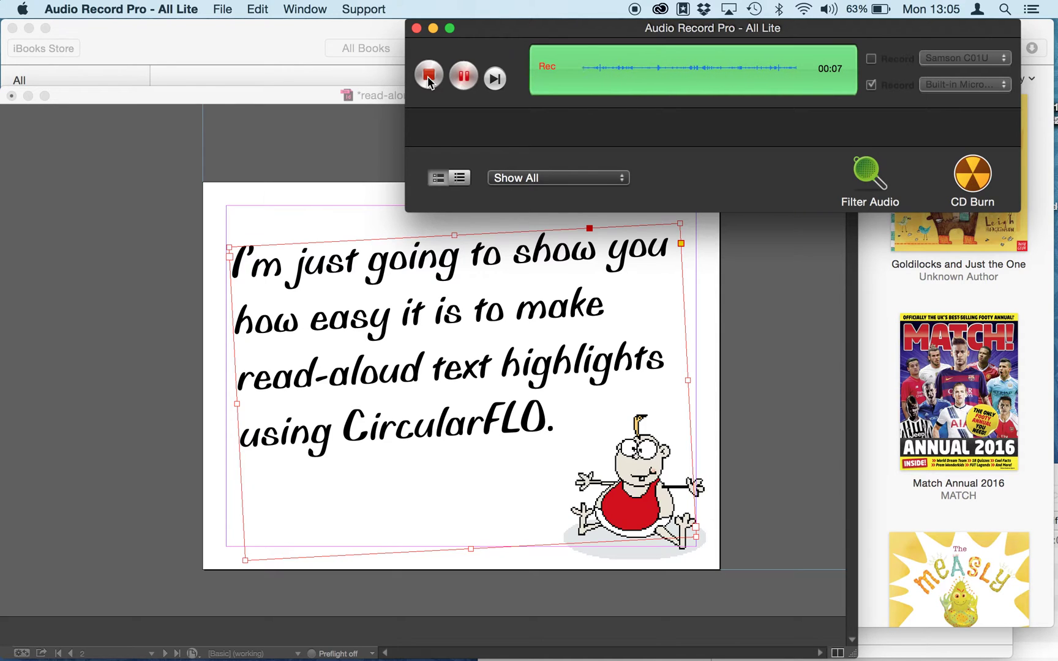
pyautogui.click(428, 76)
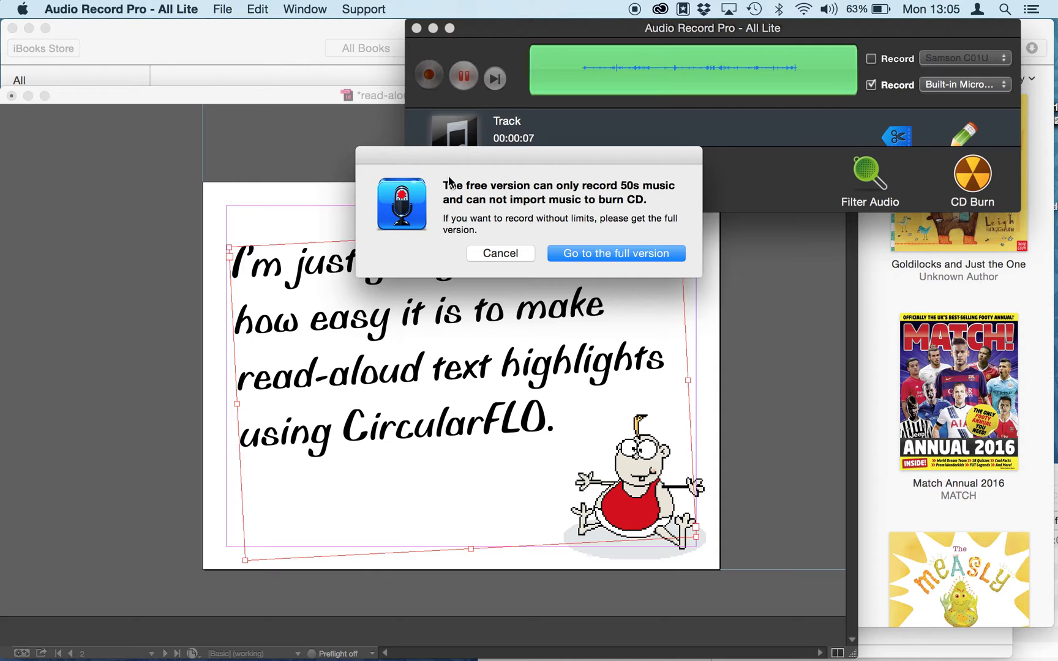
pyautogui.click(495, 254)
# - Reveal the saved Track.mp3 recording in Finder
pyautogui.rightClick(468, 142)
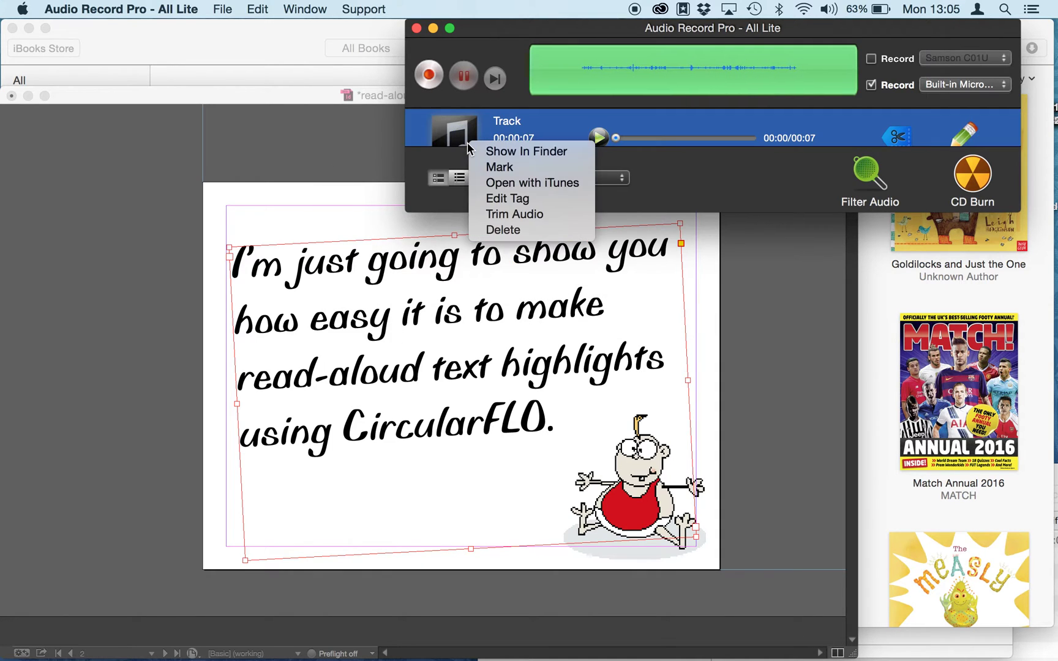
pyautogui.click(530, 154)
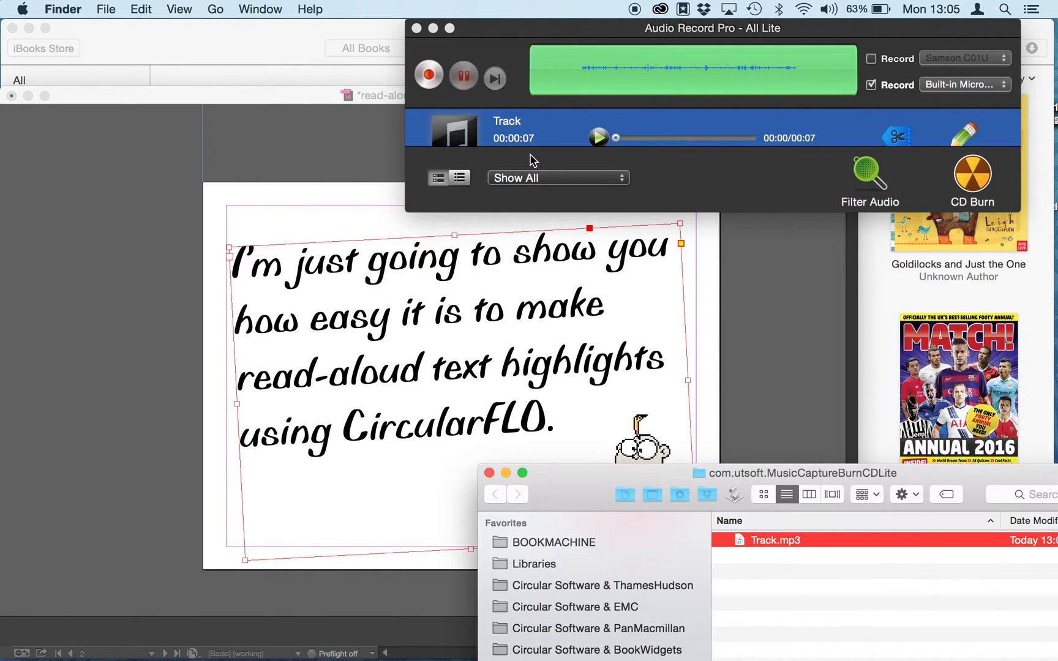
pyautogui.click(362, 211)
pyautogui.press('super+Tab')
pyautogui.press('super+Tab')
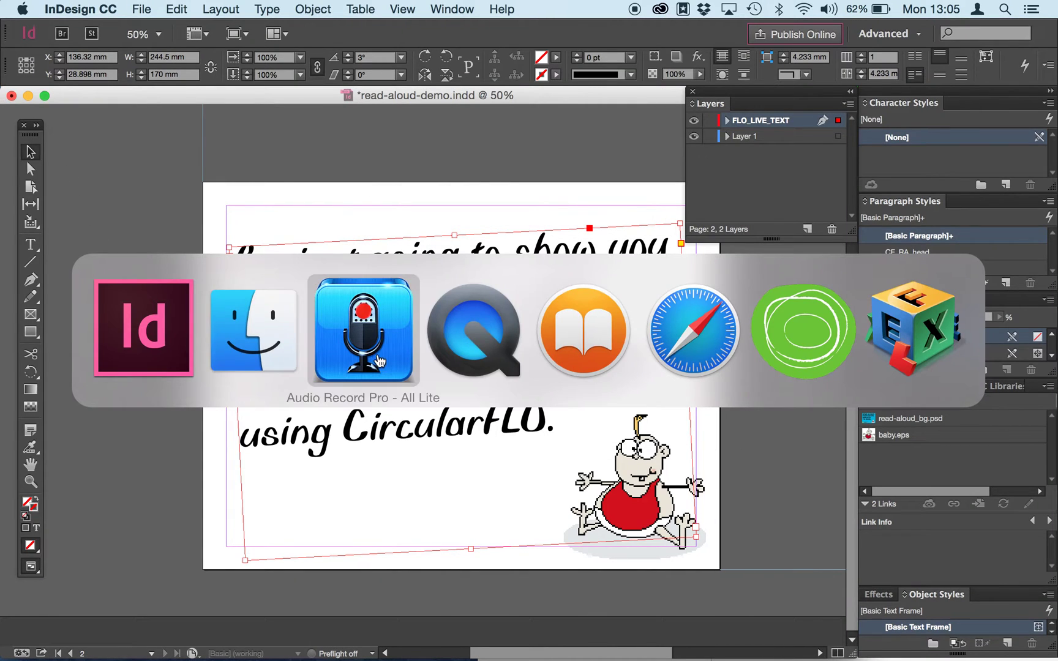
pyautogui.press('super+Tab')
pyautogui.press('super+Tab')
pyautogui.press('super+Tab')
pyautogui.press('super+Tab')
pyautogui.press('super+Tab')
# - From Read Aloud Tools, prepare the page with Track.mp3 as audio and word-by-word timing
pyautogui.click(145, 4)
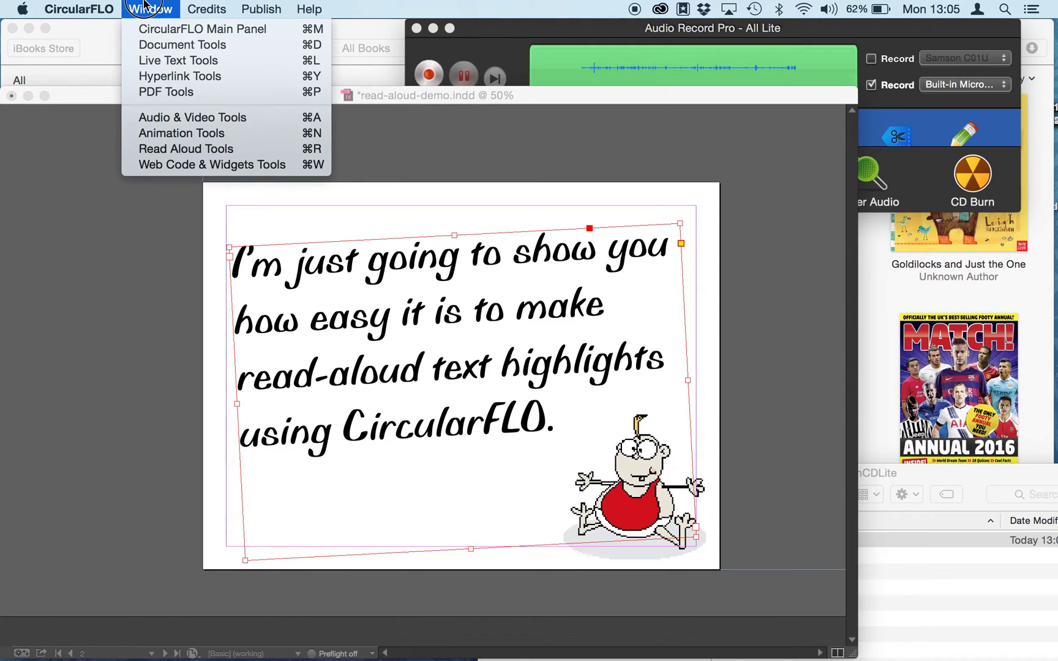
pyautogui.click(187, 157)
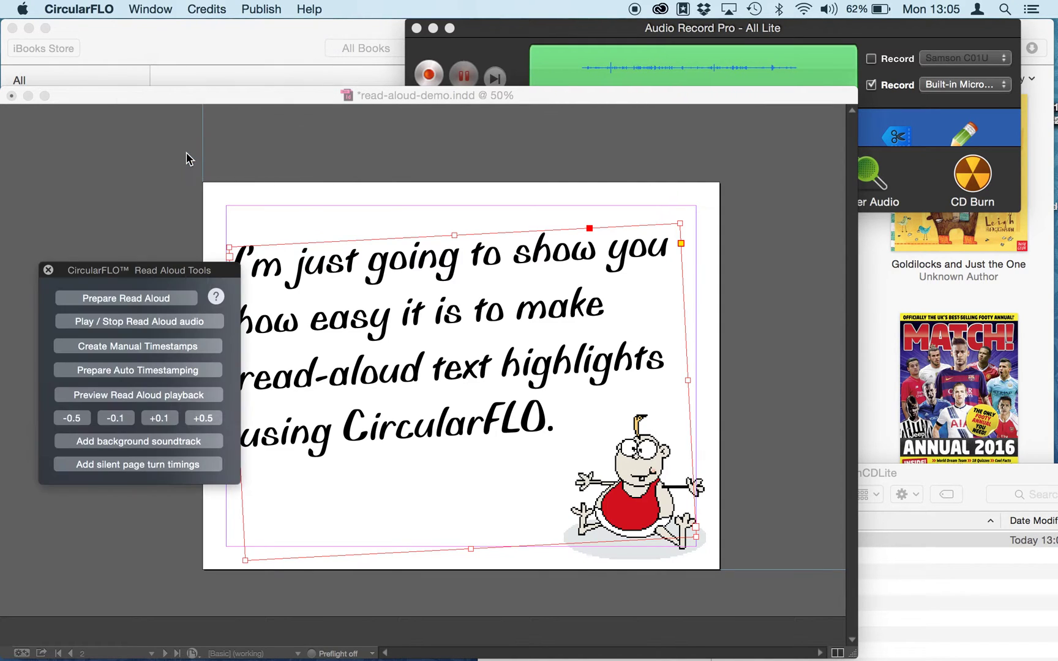
pyautogui.click(172, 297)
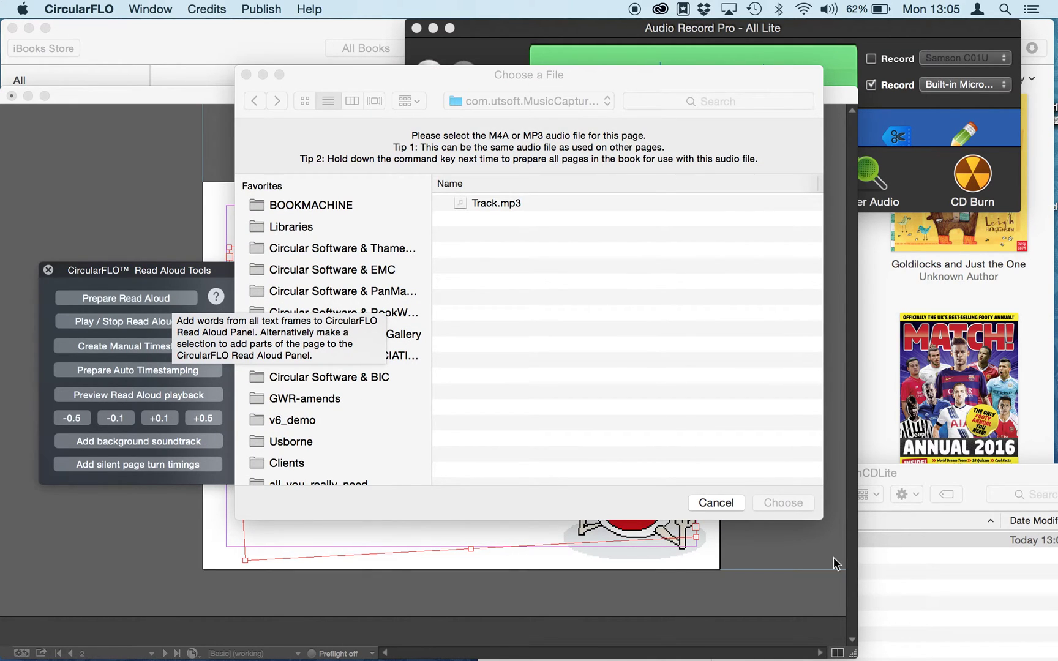
pyautogui.moveTo(888, 543); pyautogui.dragTo(694, 367)
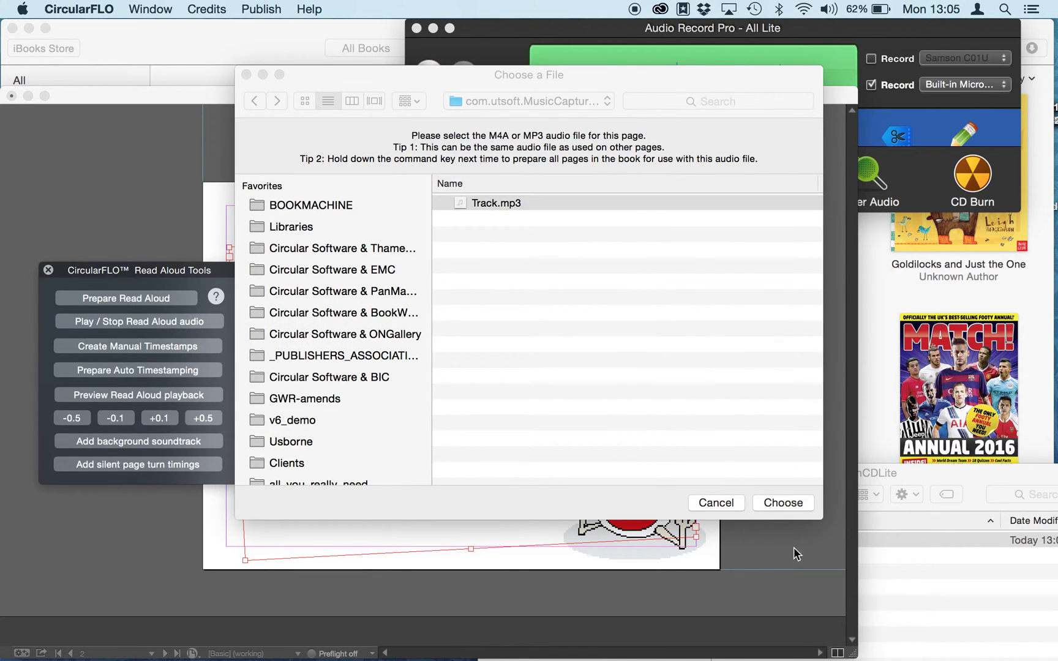
pyautogui.click(785, 502)
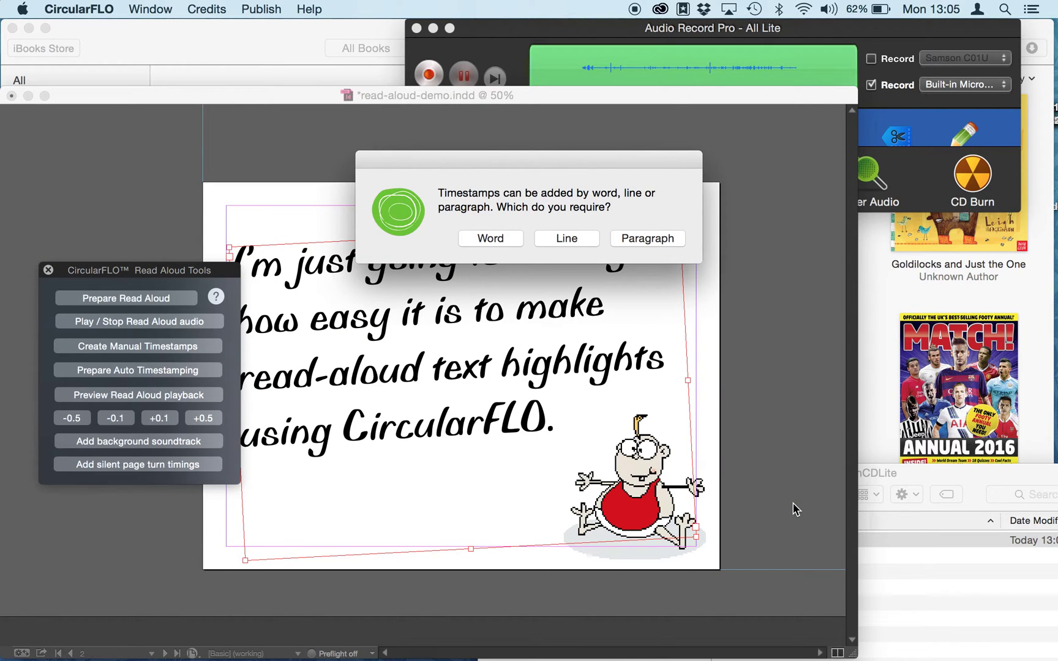
pyautogui.click(492, 240)
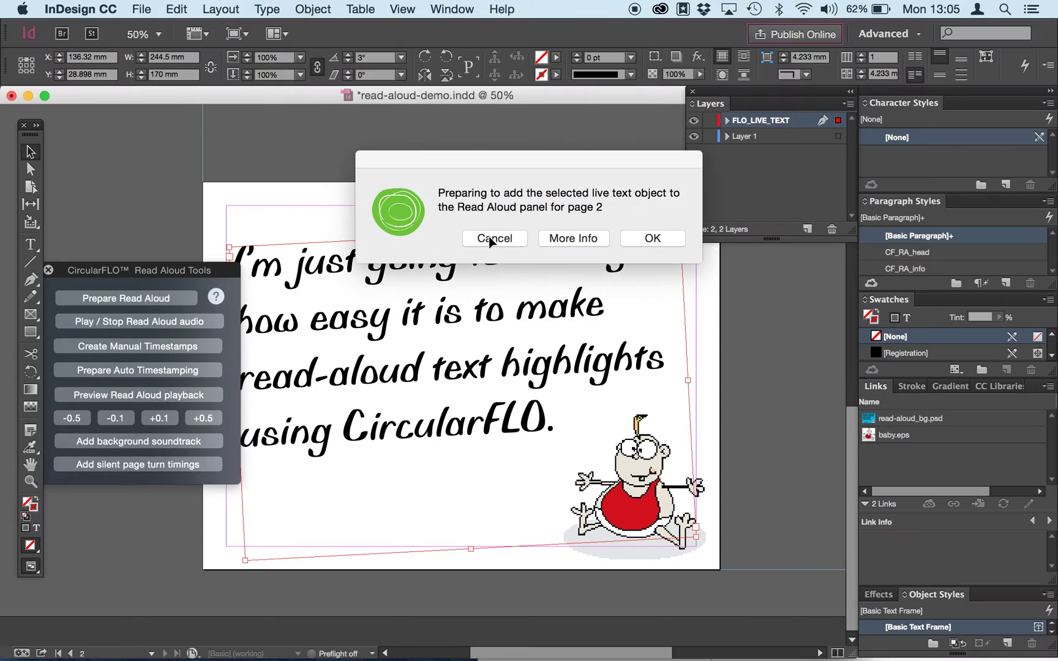
# - Add the sentence's words to the Read Aloud table and set cyan as the highlight swatch
pyautogui.click(652, 240)
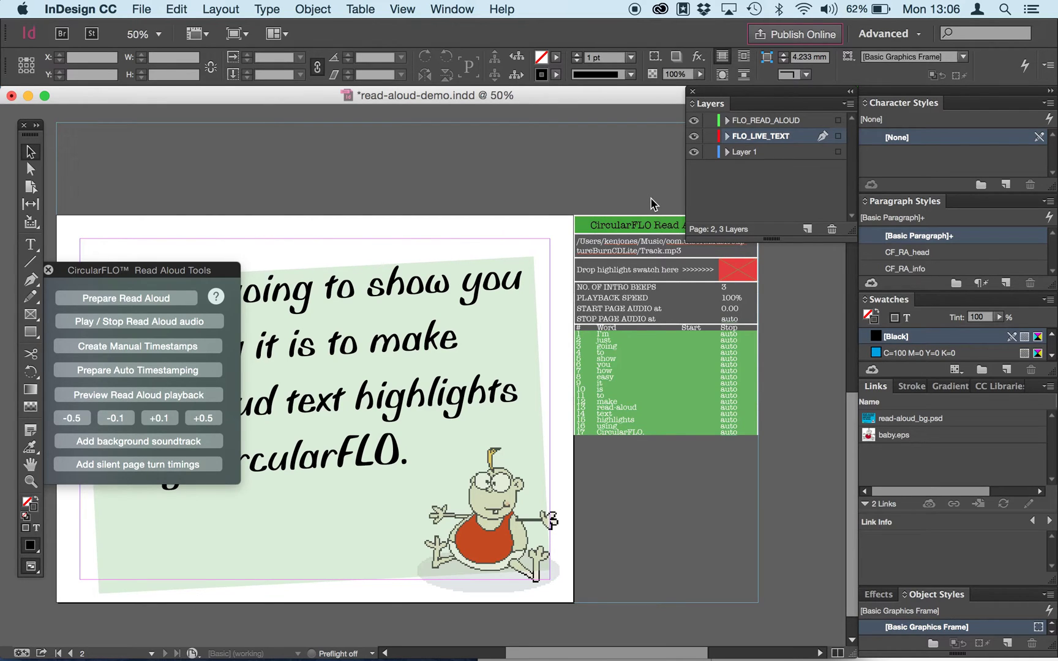
pyautogui.moveTo(878, 353); pyautogui.dragTo(737, 275)
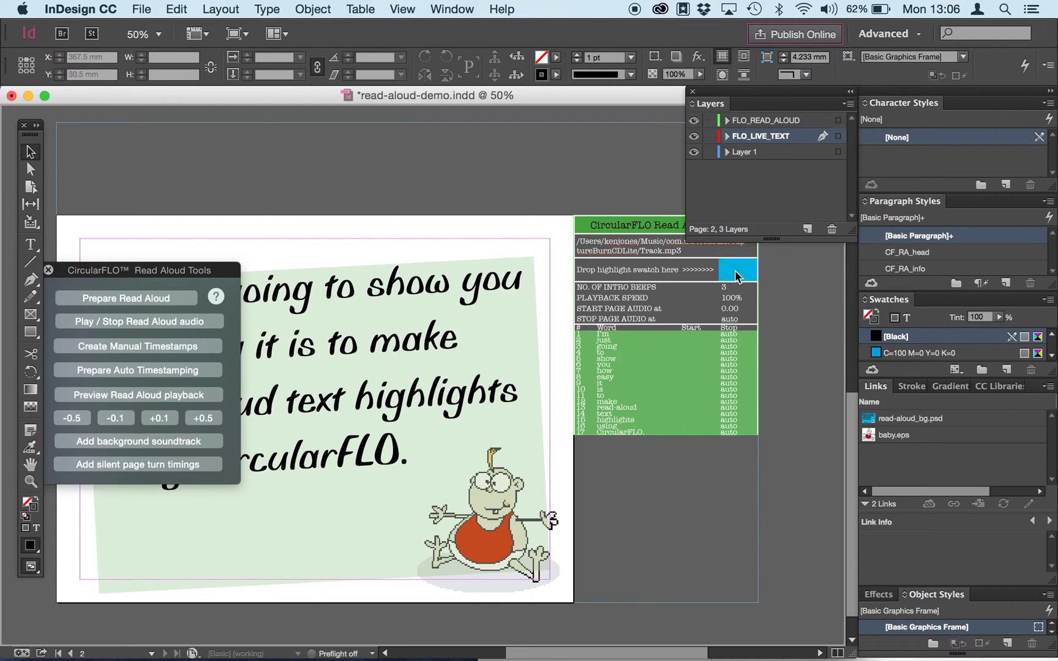
pyautogui.click(431, 272)
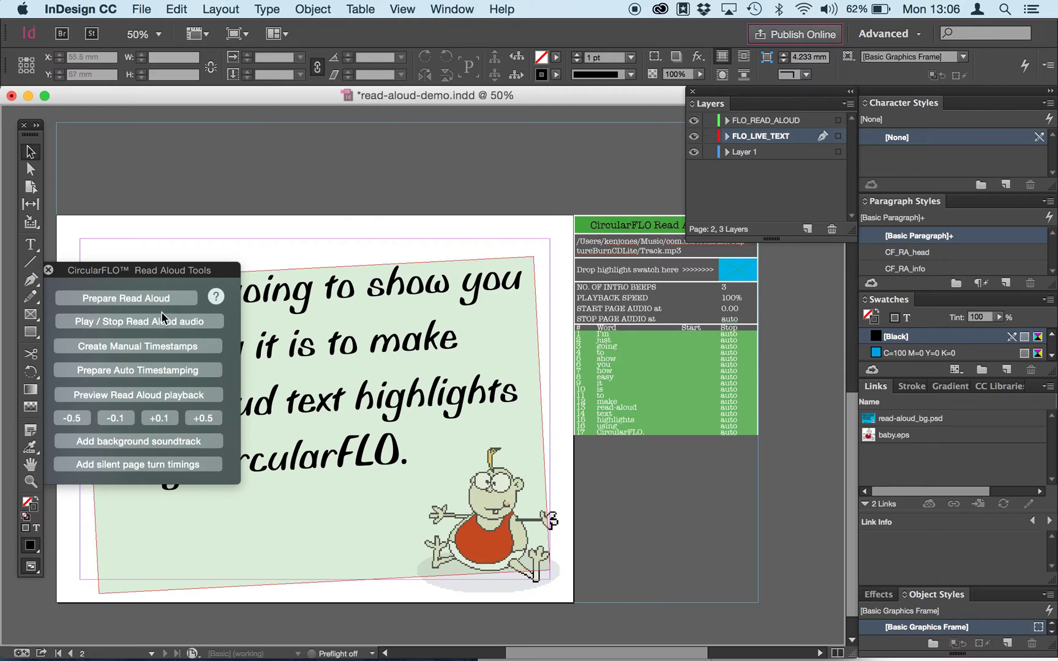
# - Run auto timestamping with 1 minute and wait for all word start times, ending near 7.4 s
pyautogui.click(194, 374)
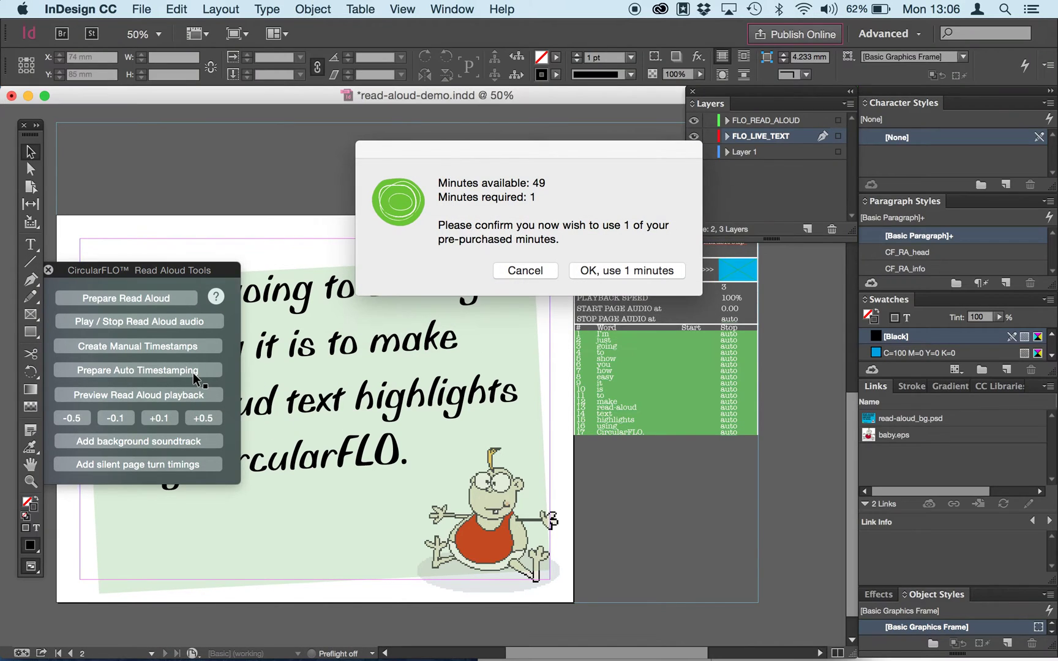
pyautogui.click(617, 271)
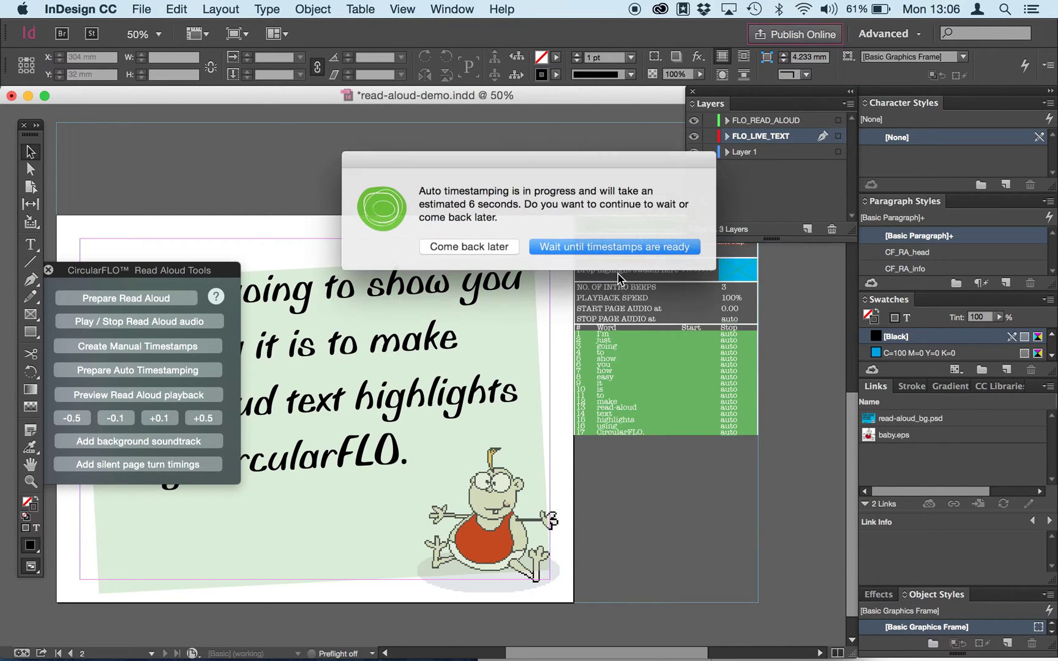
pyautogui.click(611, 249)
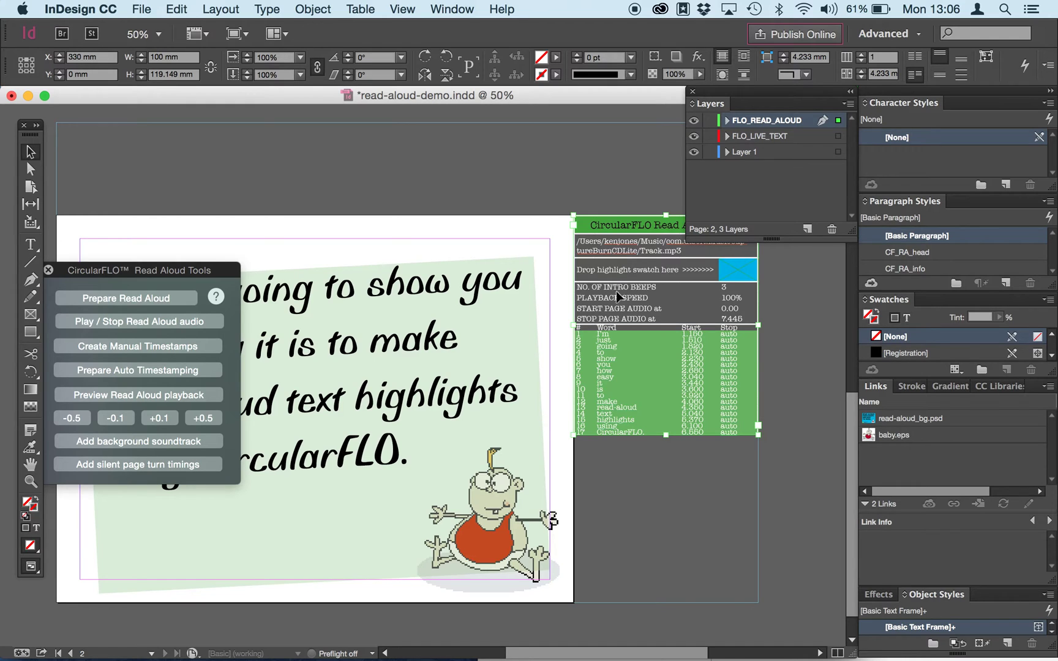
pyautogui.click(187, 271)
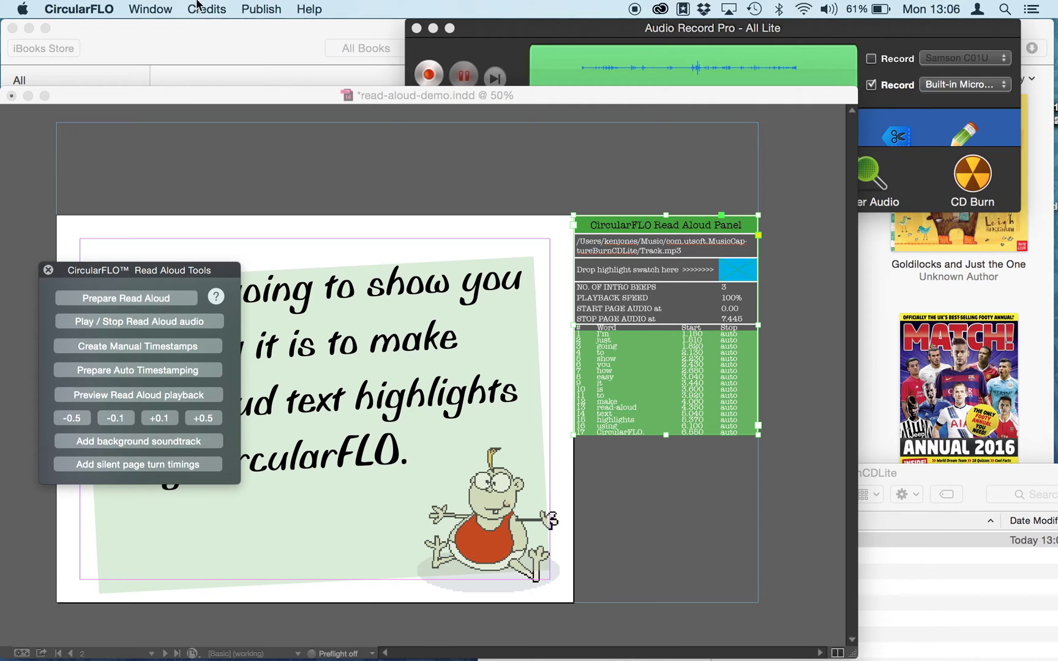
# - Start a fixed-layout eBook build from the CircularFLO Main Panel, saving the document first
pyautogui.click(149, 9)
pyautogui.click(165, 44)
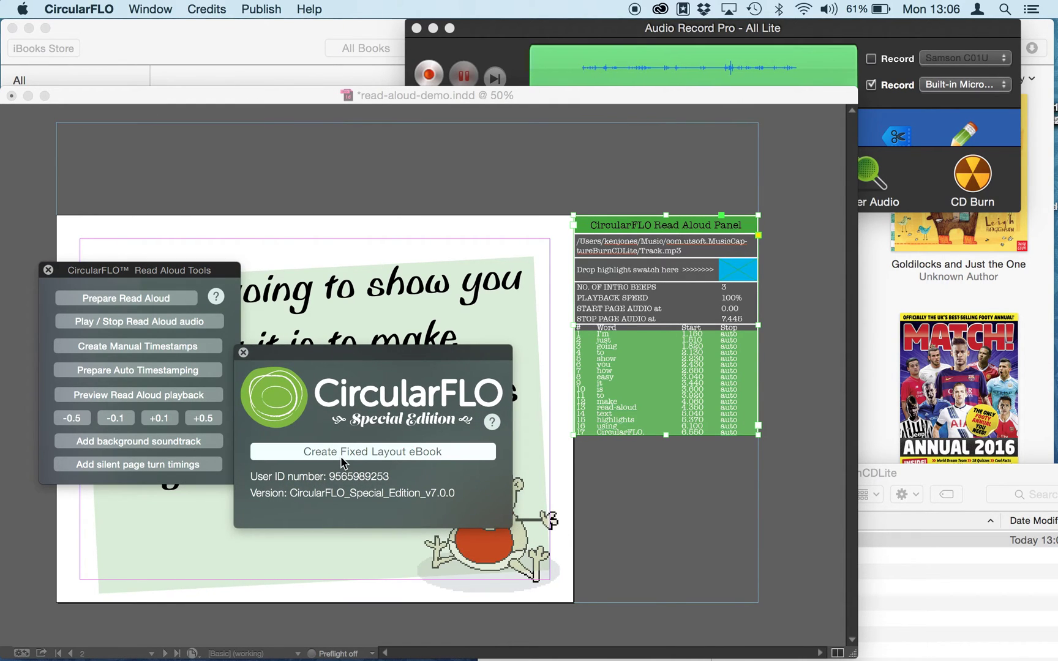
pyautogui.click(342, 458)
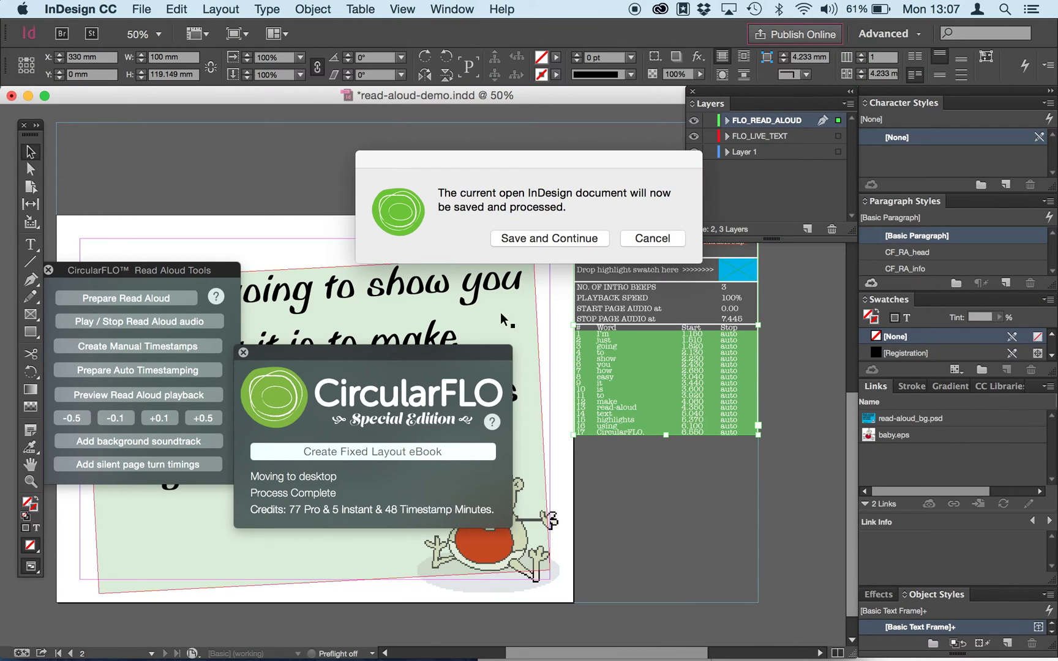
pyautogui.click(522, 238)
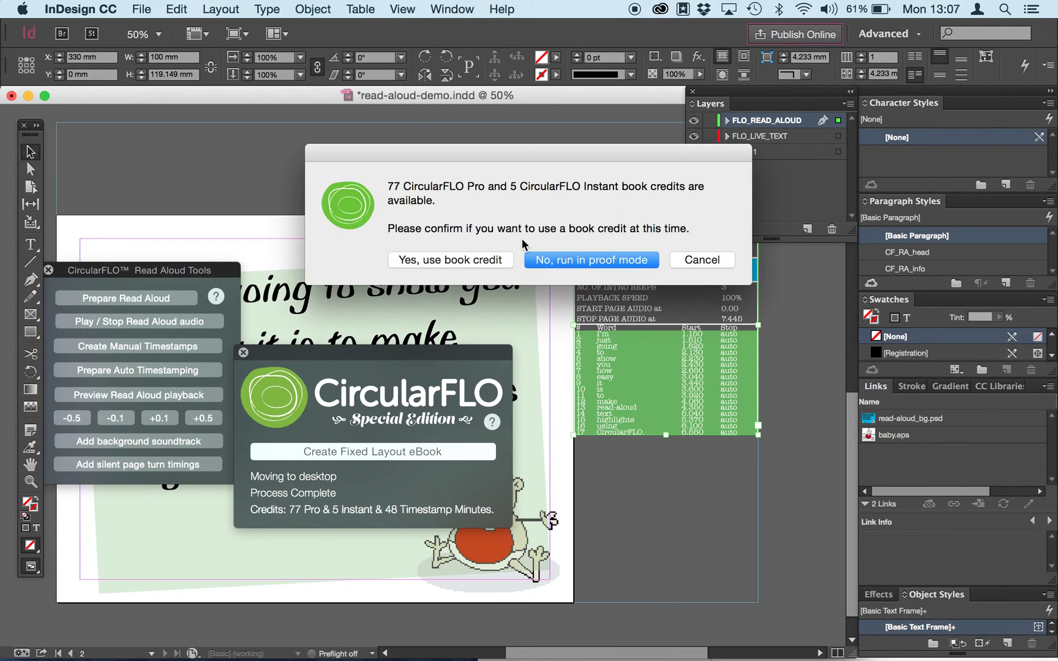
# - Build a proof EPUB3 with the first page as cover and open the result
pyautogui.click(608, 261)
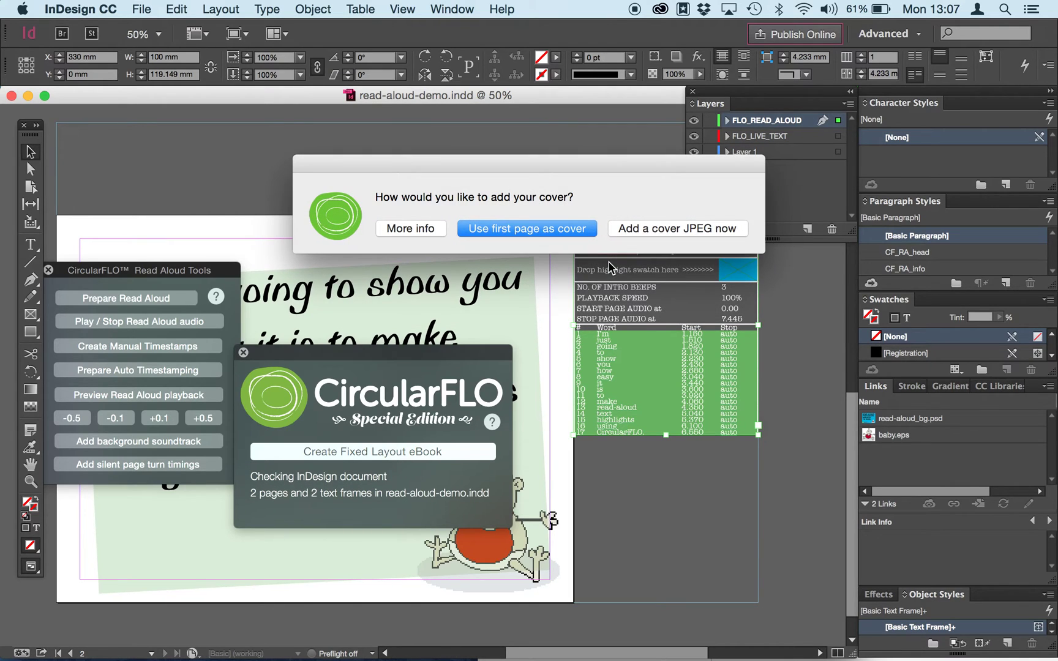
pyautogui.click(581, 231)
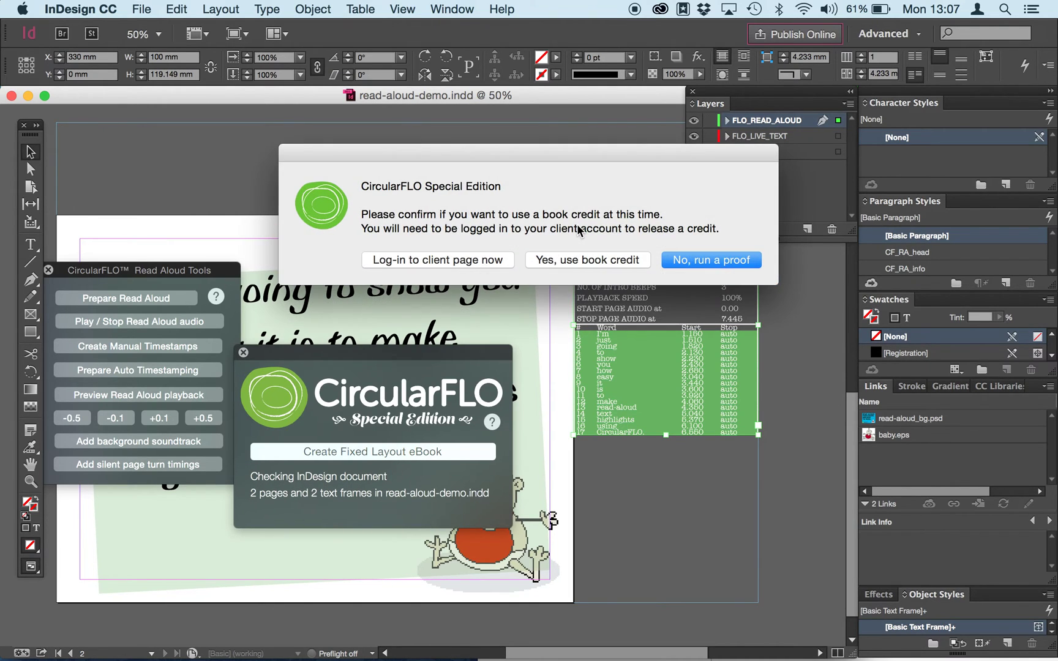
pyautogui.click(700, 261)
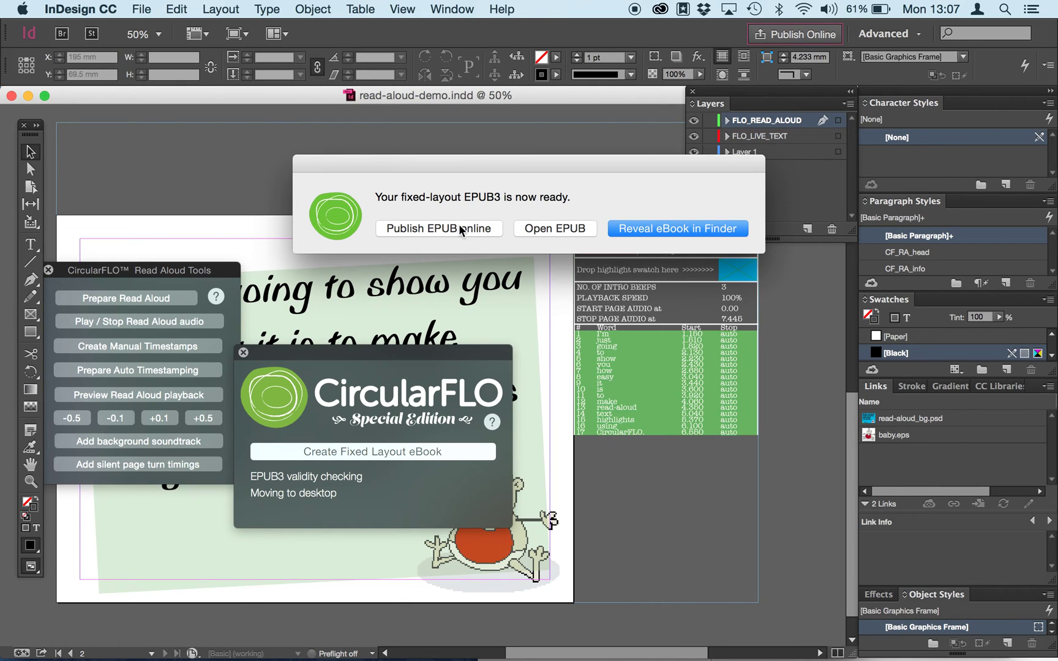
pyautogui.click(571, 228)
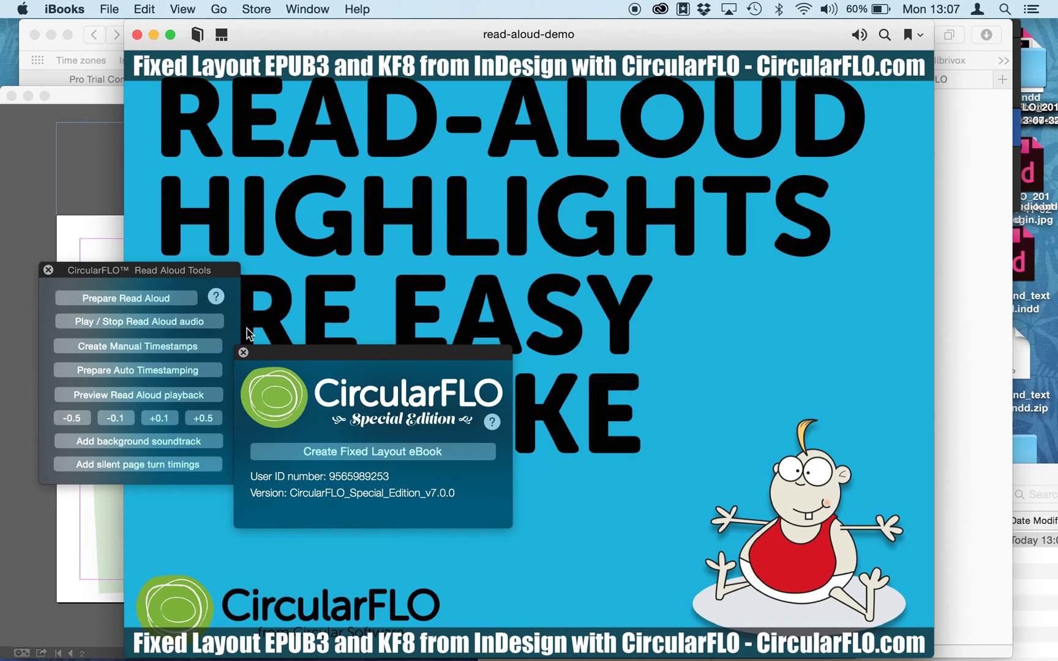
# - Start Read Aloud playback of the read-aloud-demo book in iBooks
pyautogui.click(47, 270)
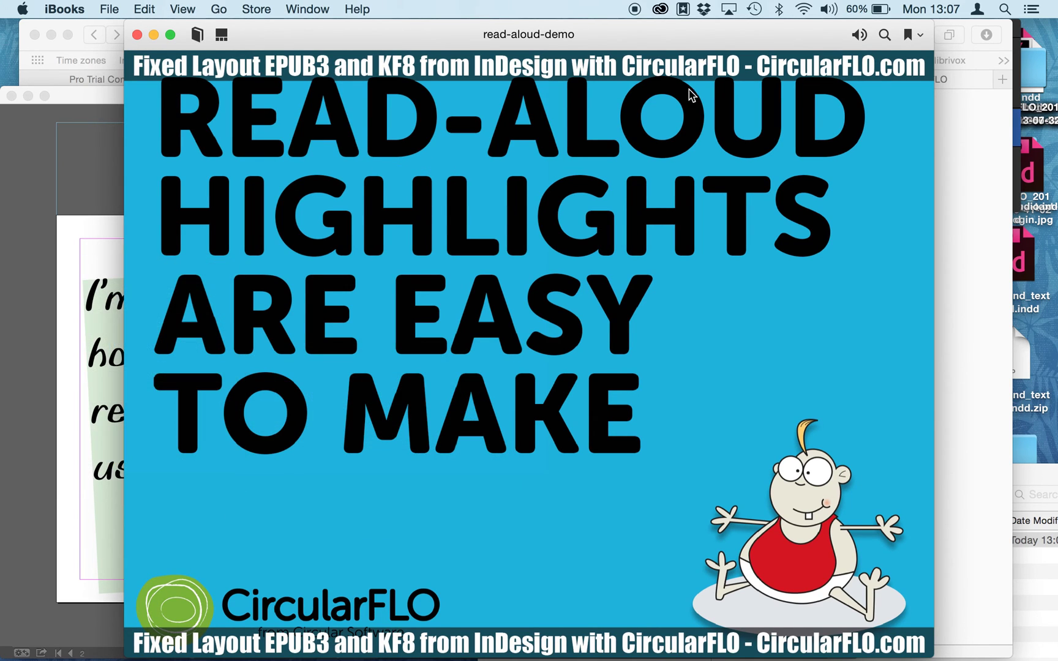
pyautogui.click(861, 35)
pyautogui.click(849, 221)
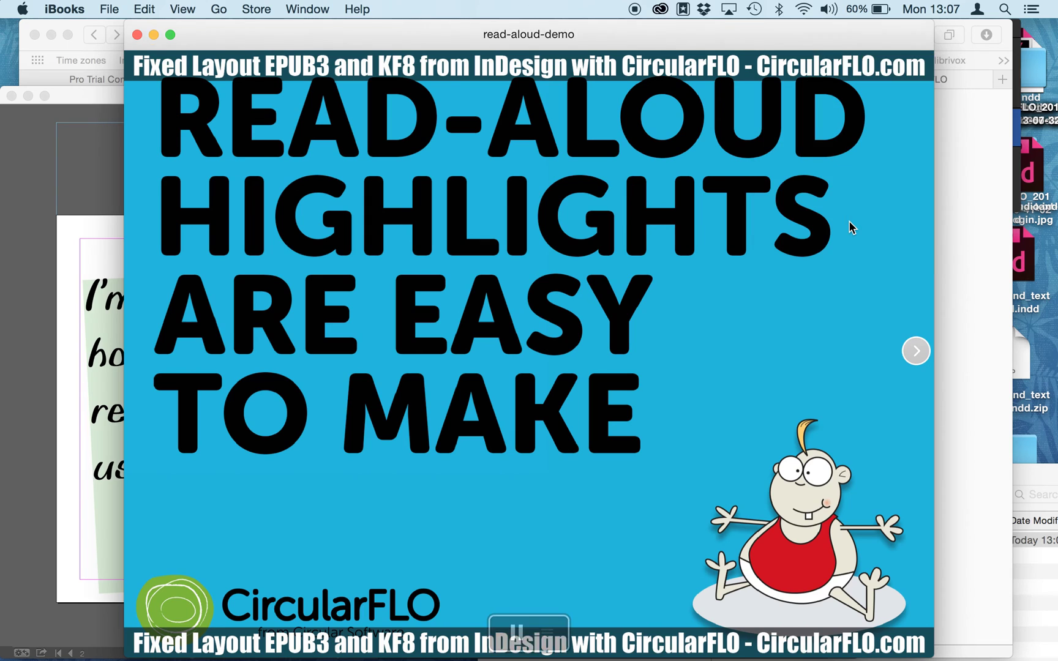